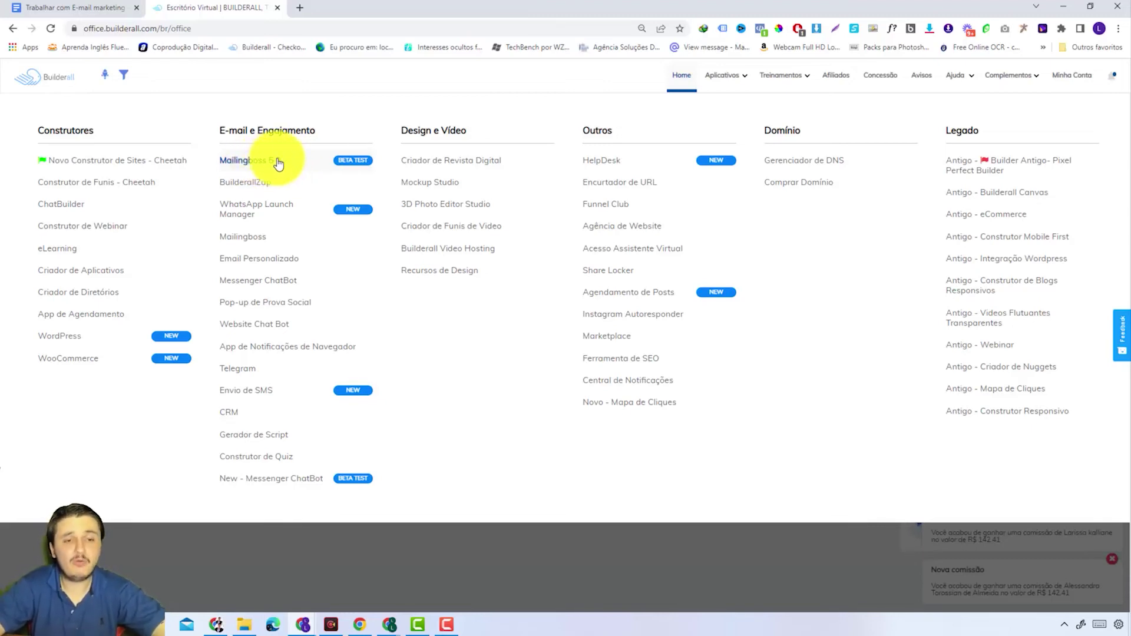
Step: Open MailingBoss and view its 14 connected sending domains with verification and SSL status
click(273, 164)
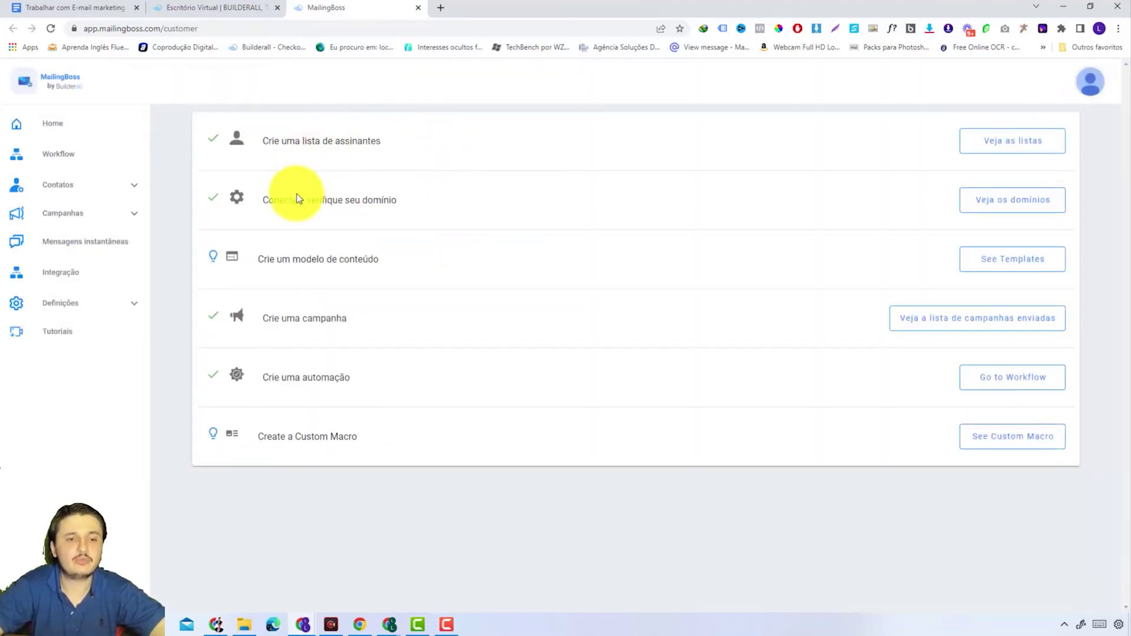
drag(267, 201, 424, 214)
right_click(424, 215)
click(310, 201)
click(309, 200)
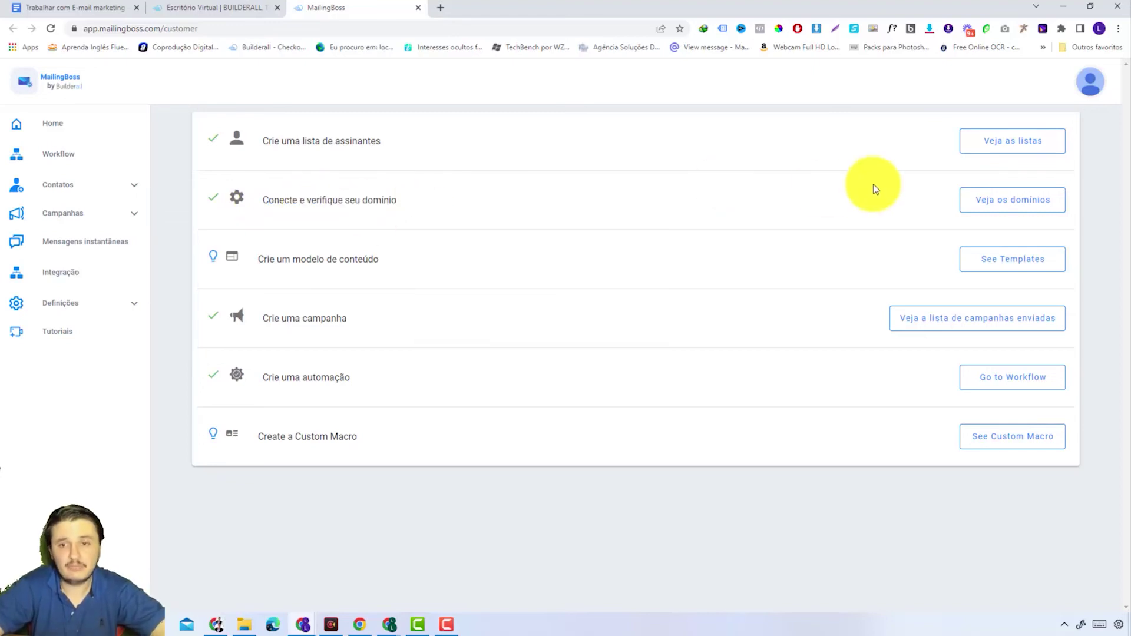
click(991, 202)
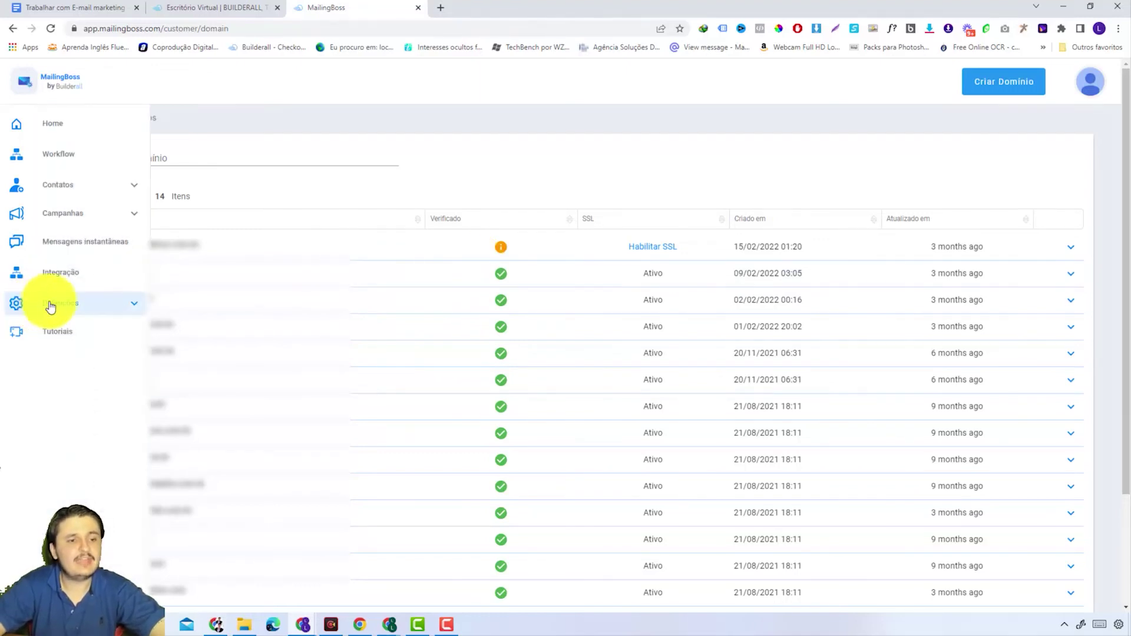
Step: Expand Definições and open Remetentes de e-mails, listing the 7 verified sender addresses
click(59, 303)
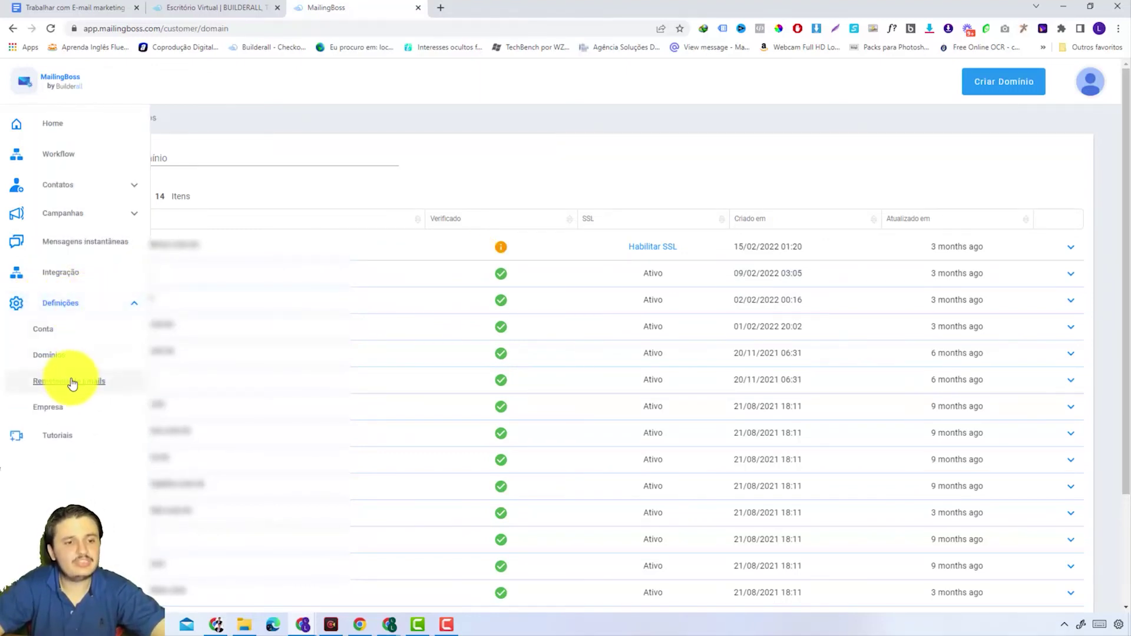
click(71, 382)
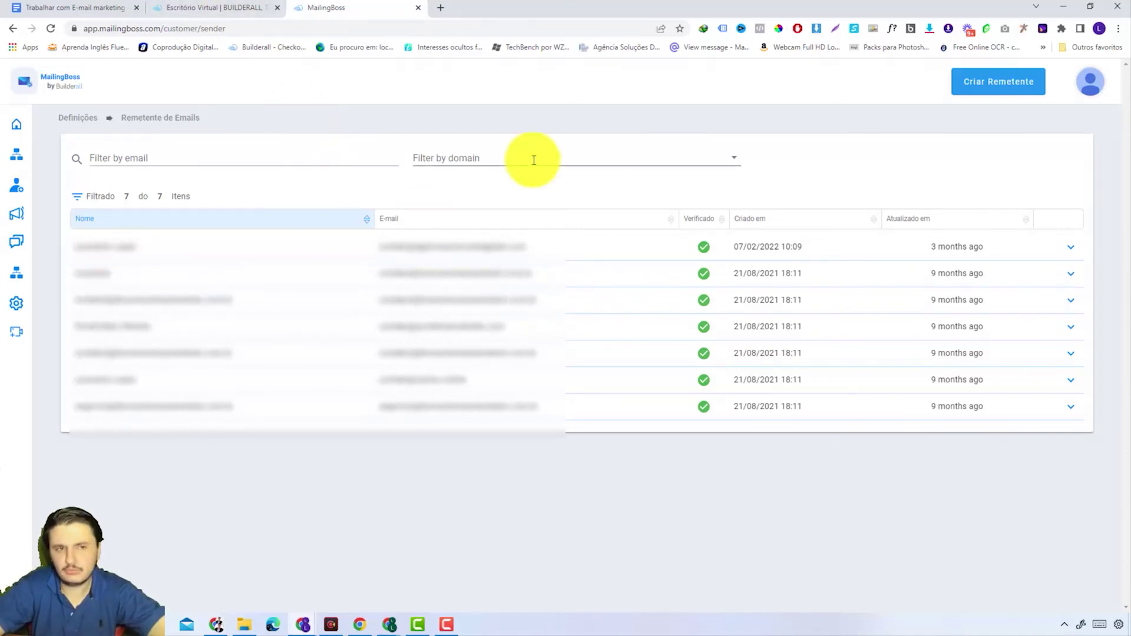
Step: Go back to the Builderall Escritório Virtual dashboard, keeping the MailingBoss sender list open in another tab
click(246, 5)
mouse_move(744, 88)
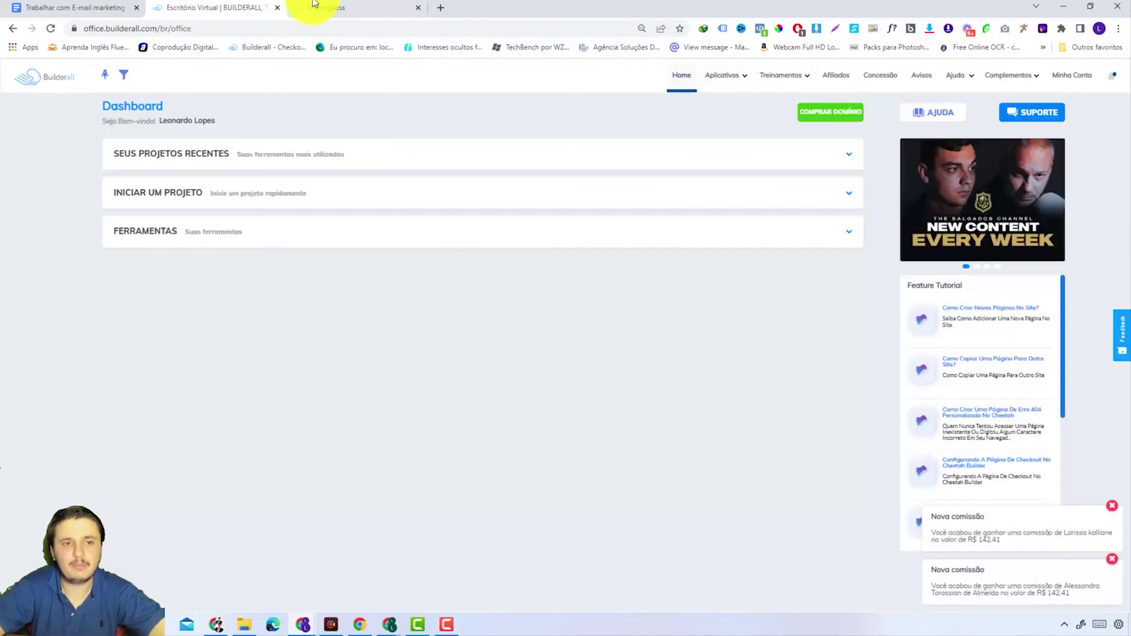
click(317, 6)
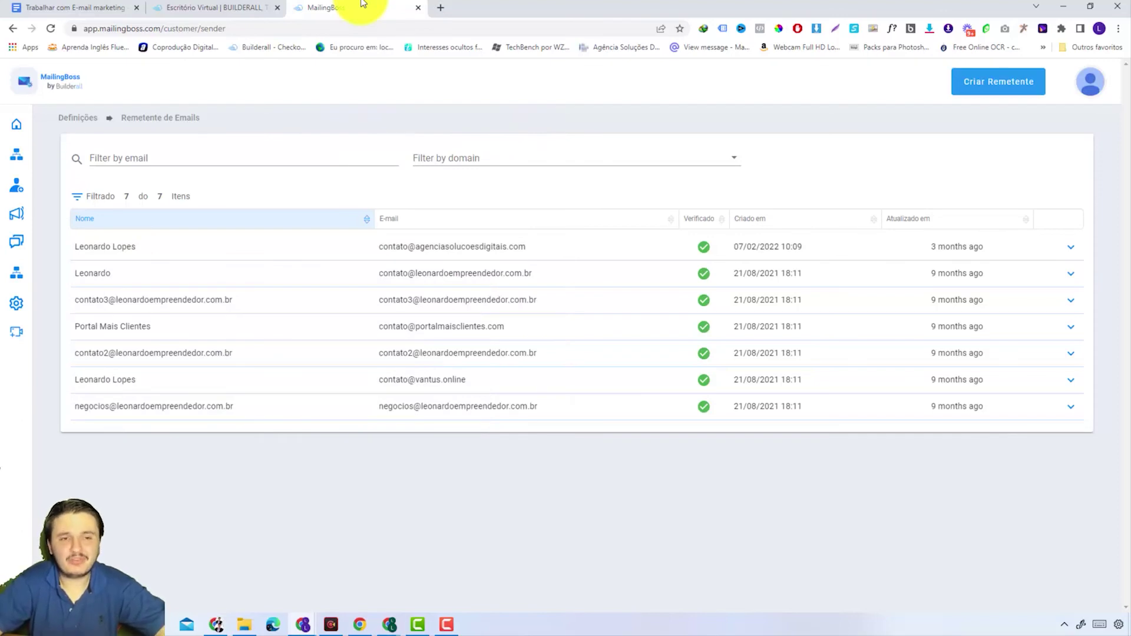
click(263, 5)
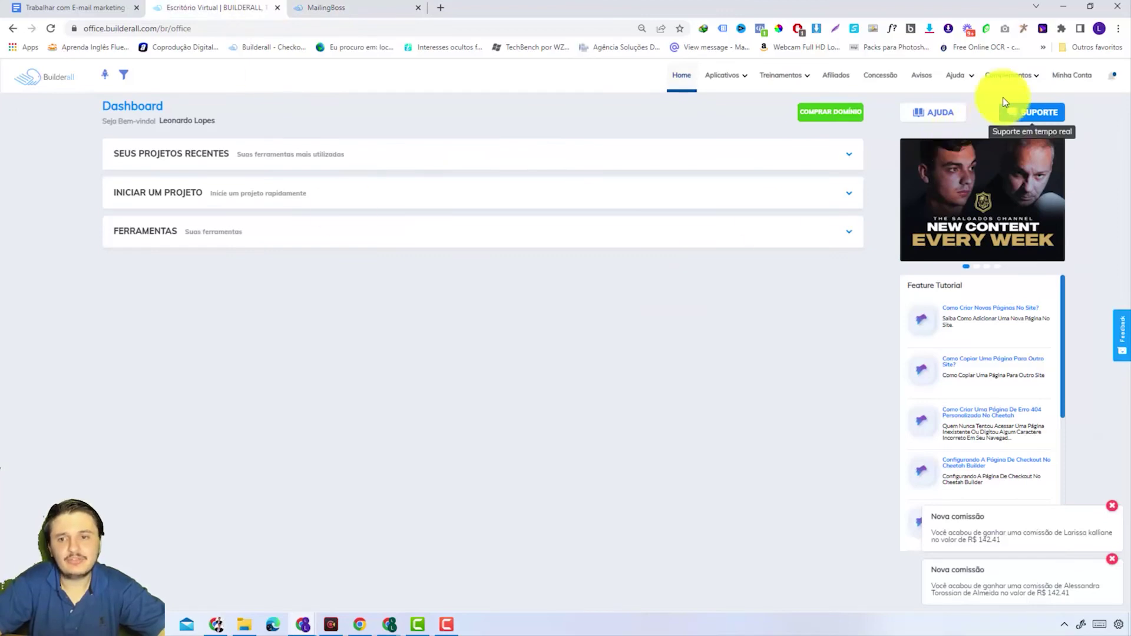
Step: Launch the Inboxpath add-on from the Complementos menu in a new tab
click(1009, 76)
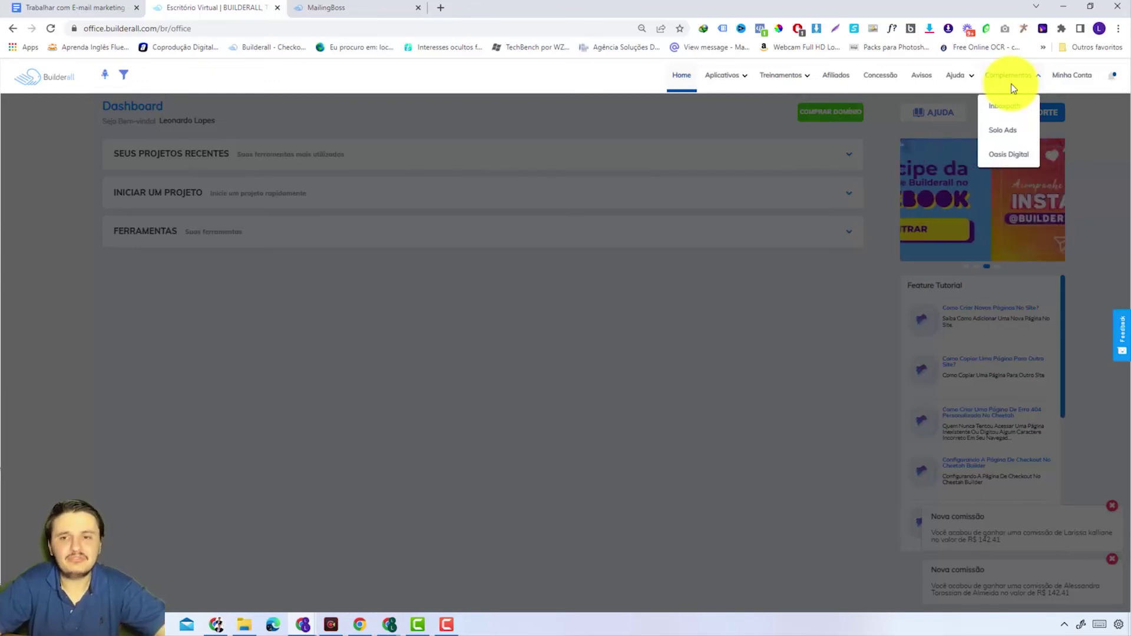
click(1005, 110)
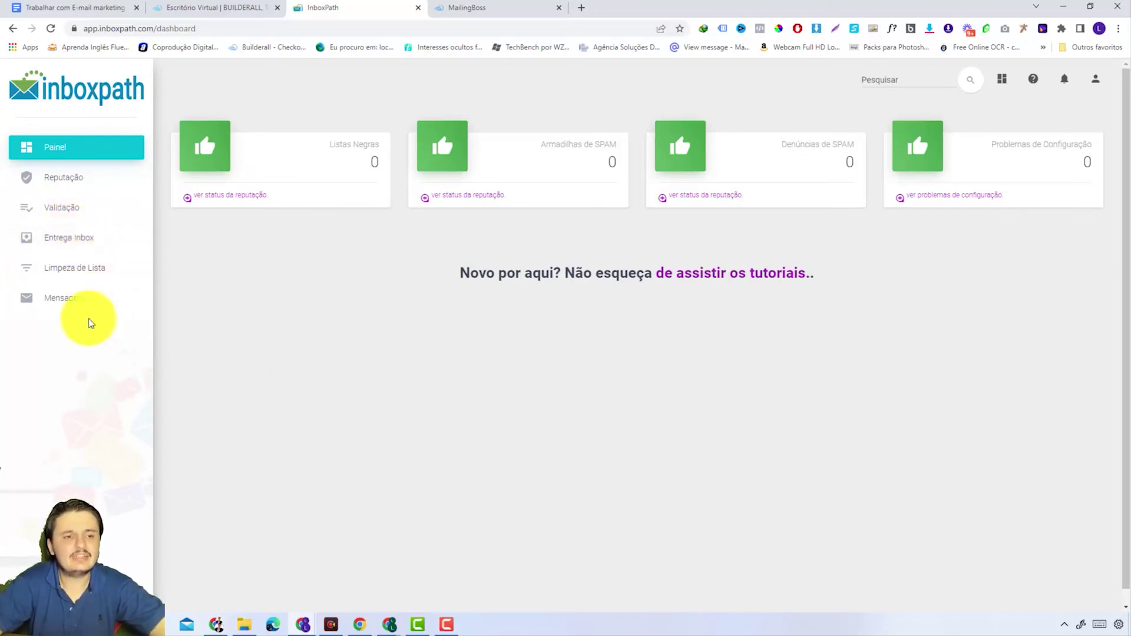
Step: Upload leads (4).csv as a new request under Limpeza de Lista and save it
click(46, 266)
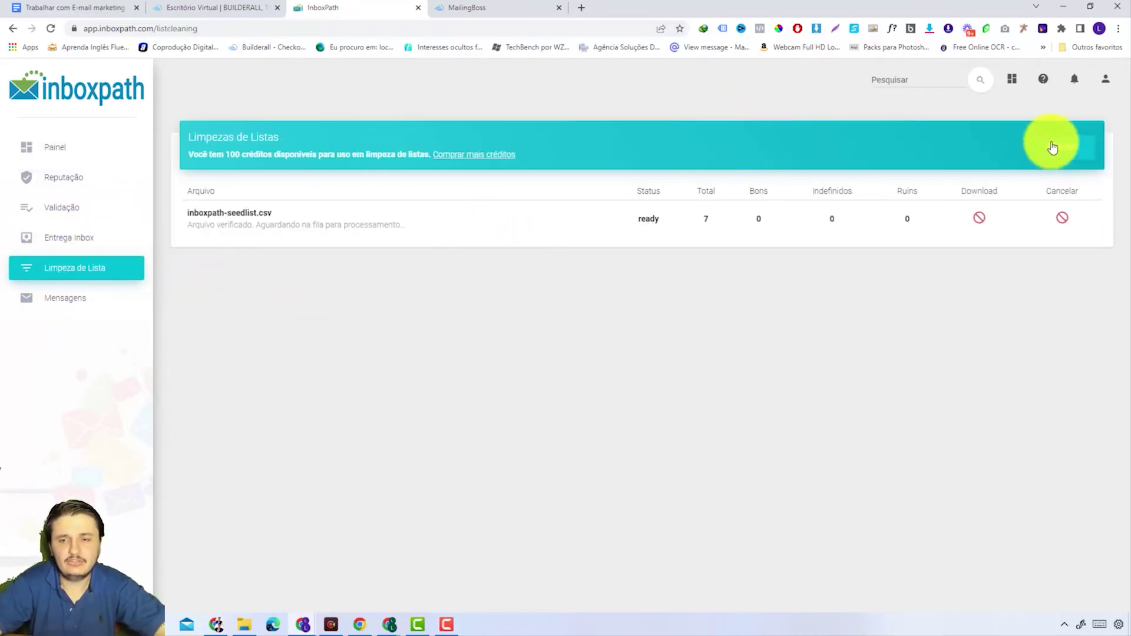
click(1071, 152)
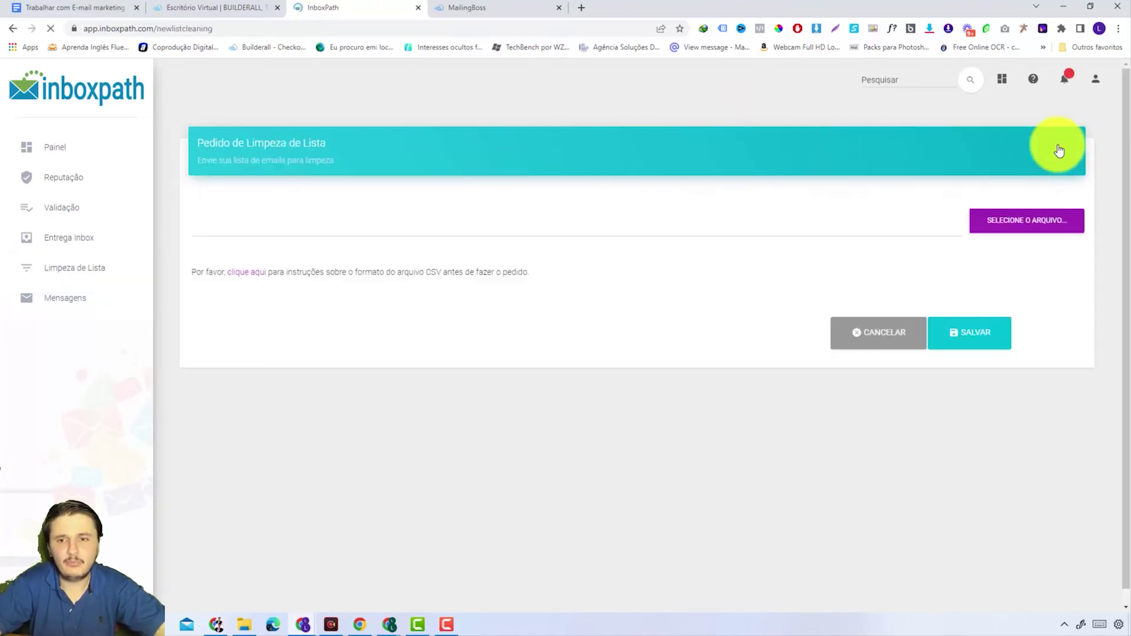
click(1020, 227)
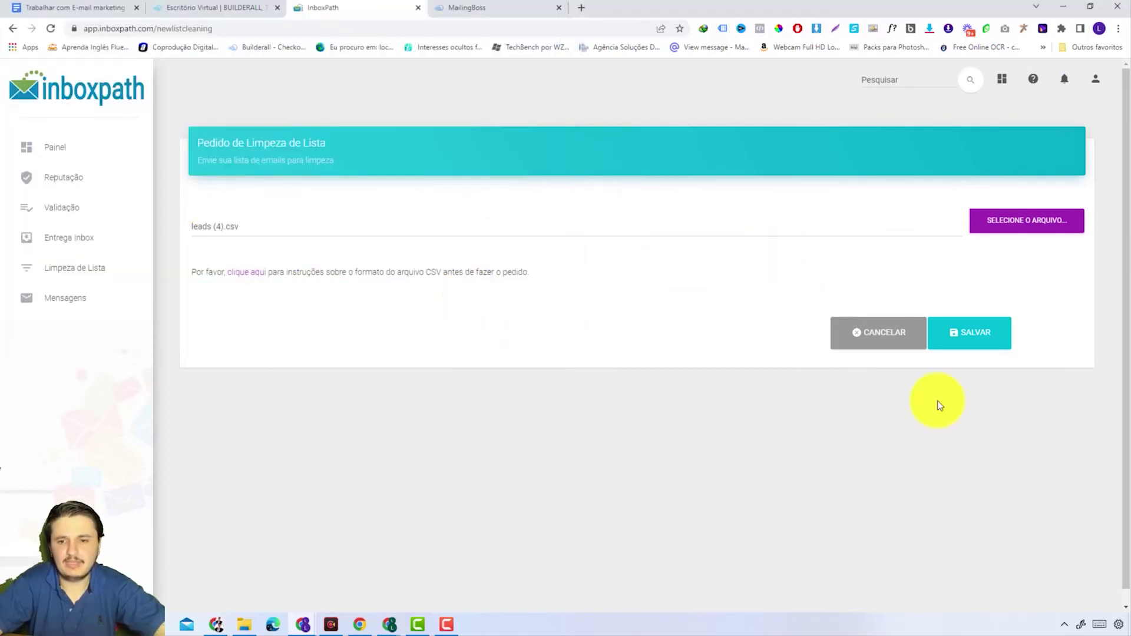
click(969, 340)
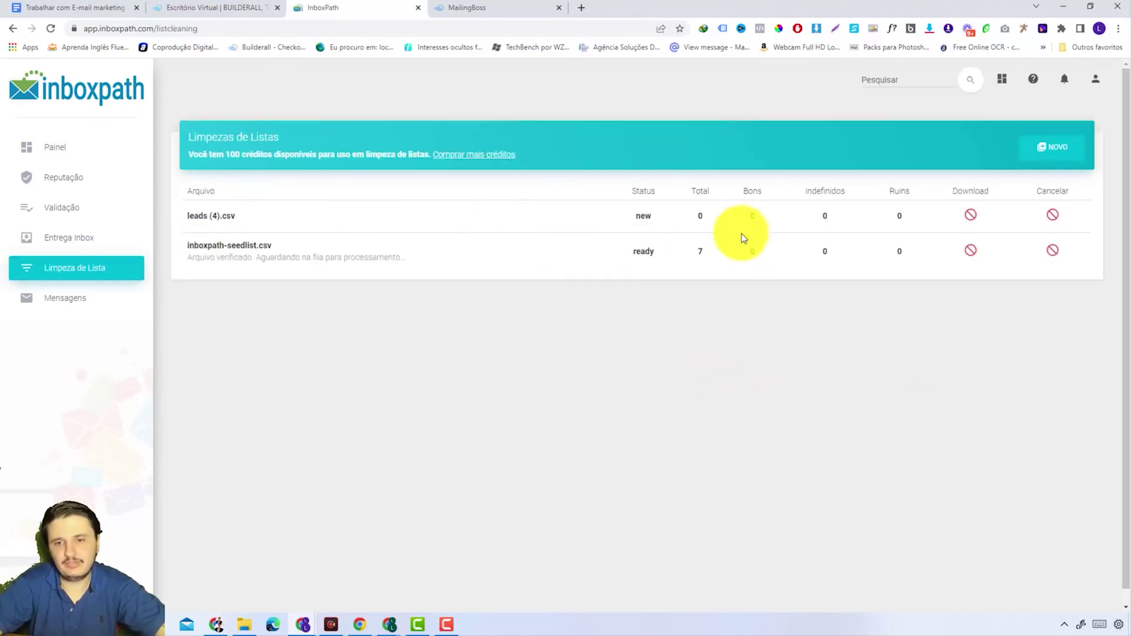
Step: Add the 5.000 Créditos Inboxpath package to the cart and review its R$100,00 total
click(468, 155)
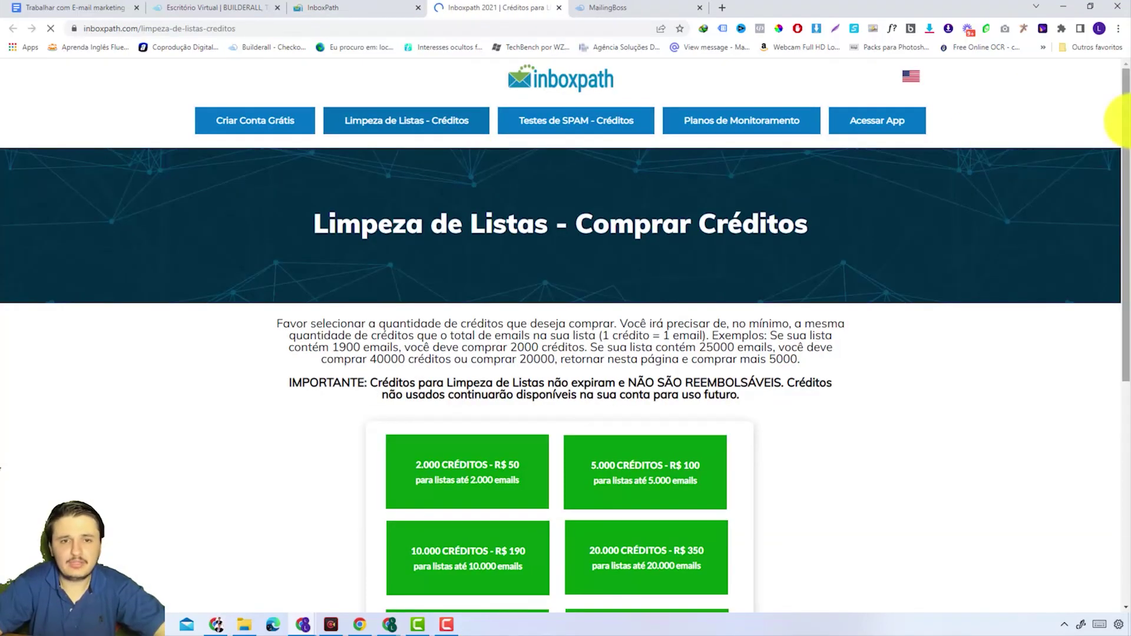
drag(1124, 144, 1128, 262)
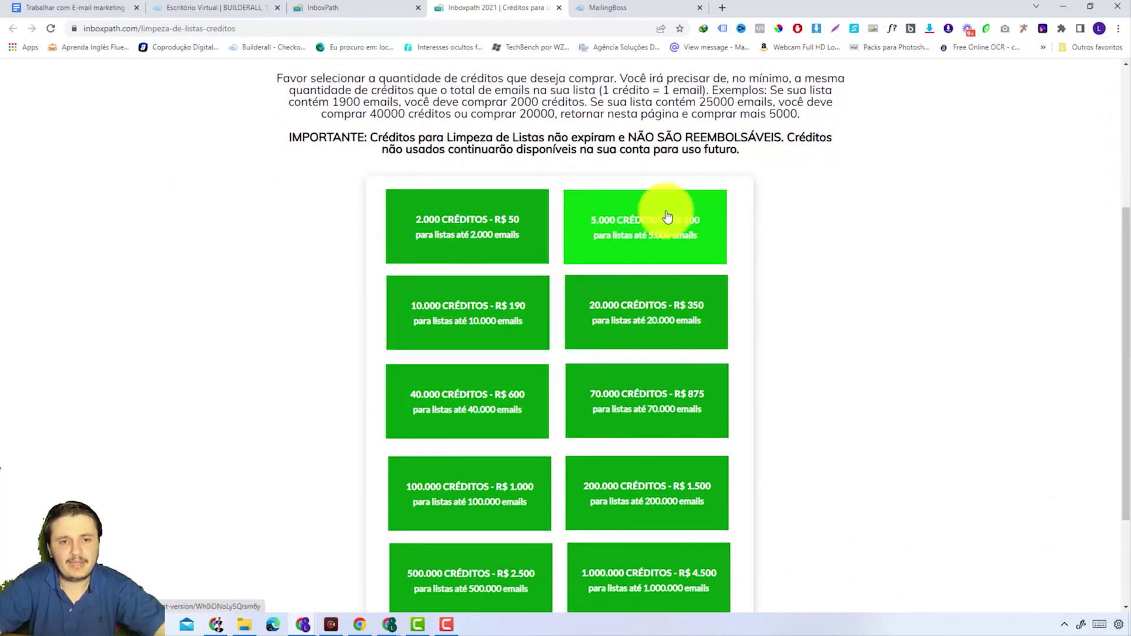
click(651, 237)
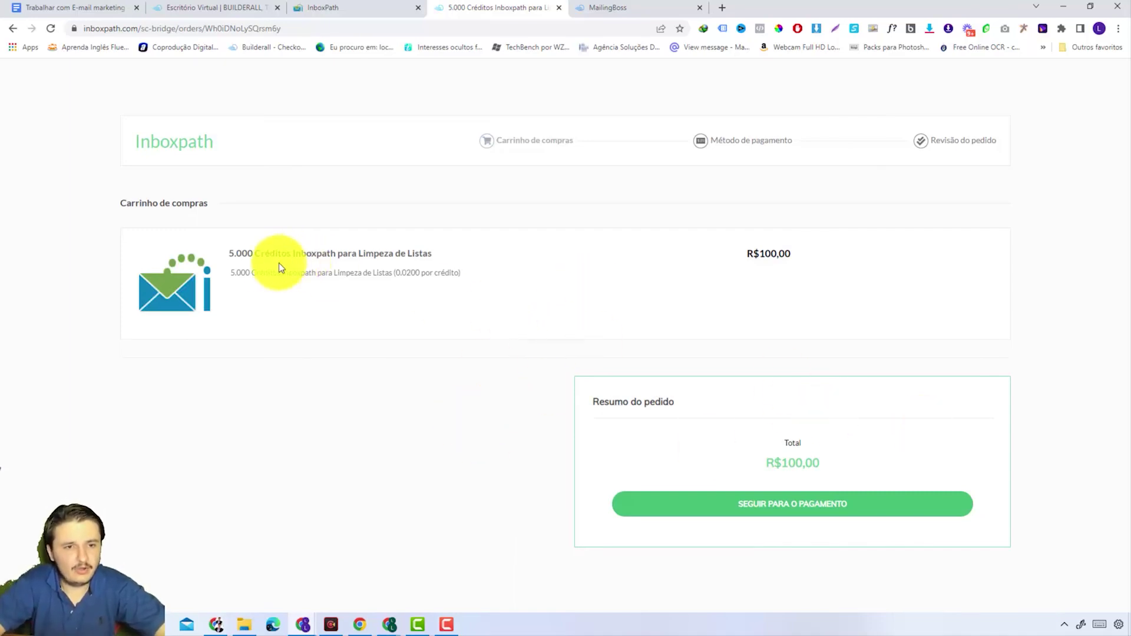
drag(401, 278, 439, 277)
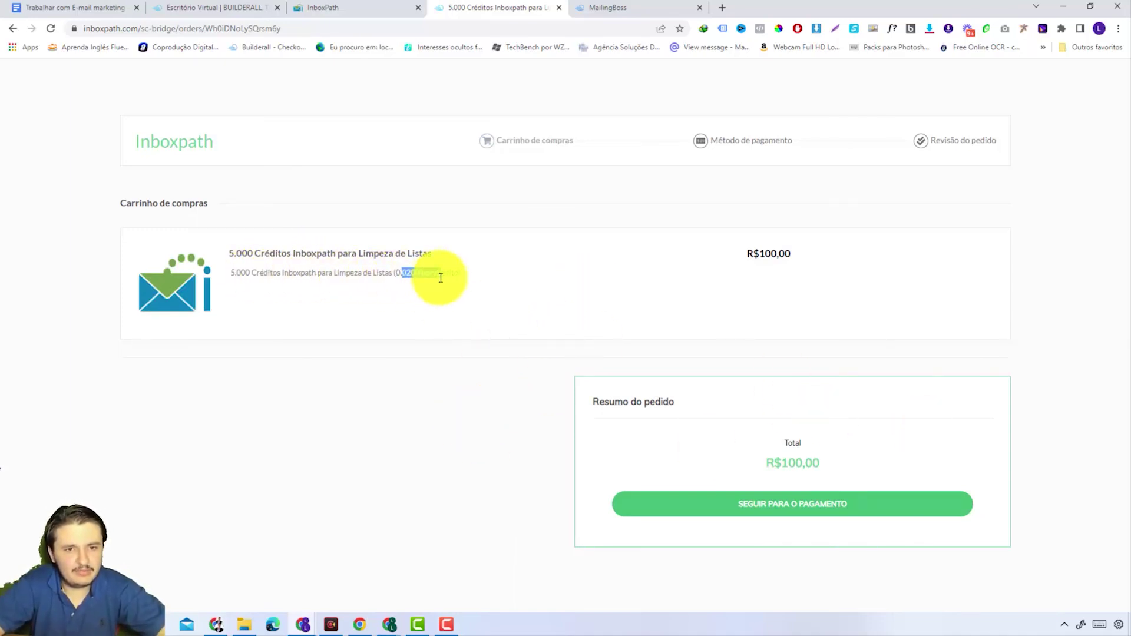
click(436, 388)
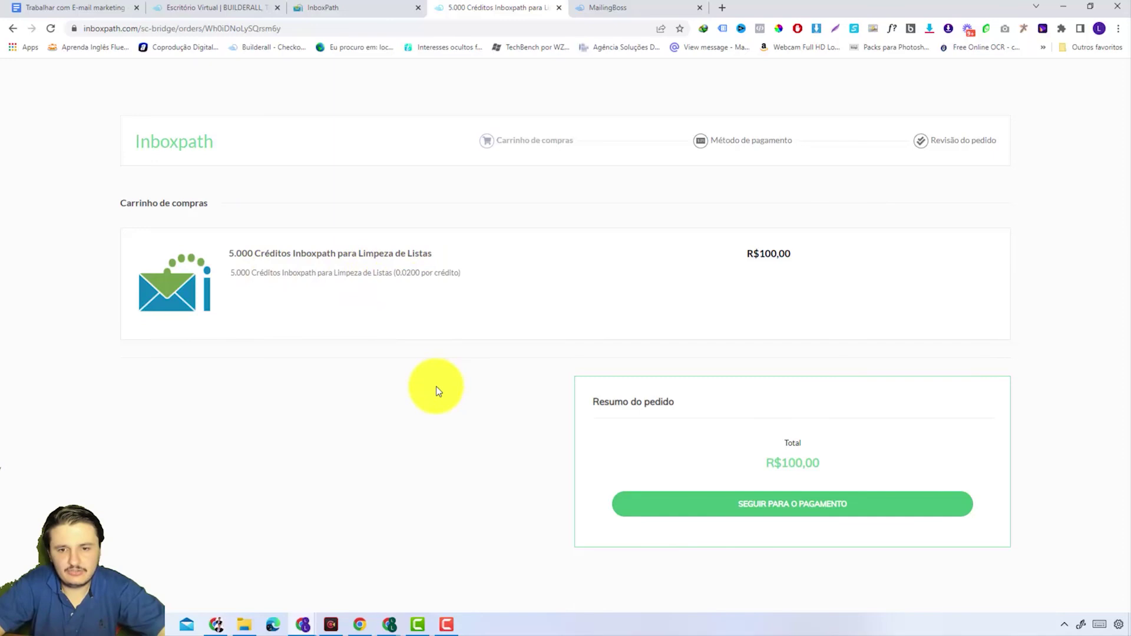
Step: Proceed to payment and fill in the buyer's full name and e-mail address
click(729, 506)
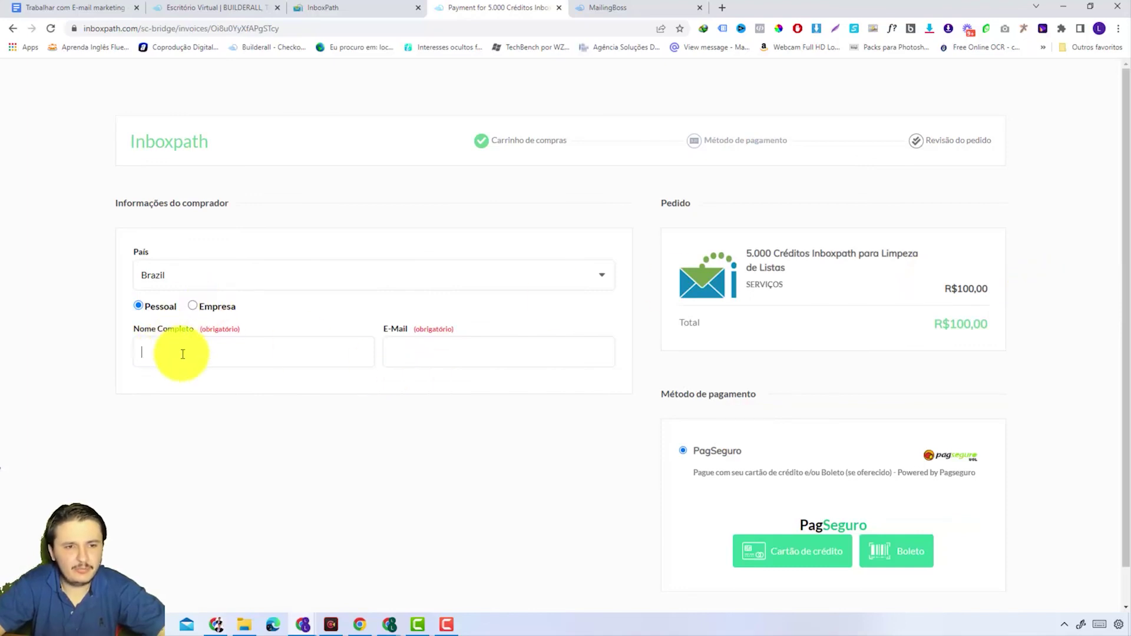
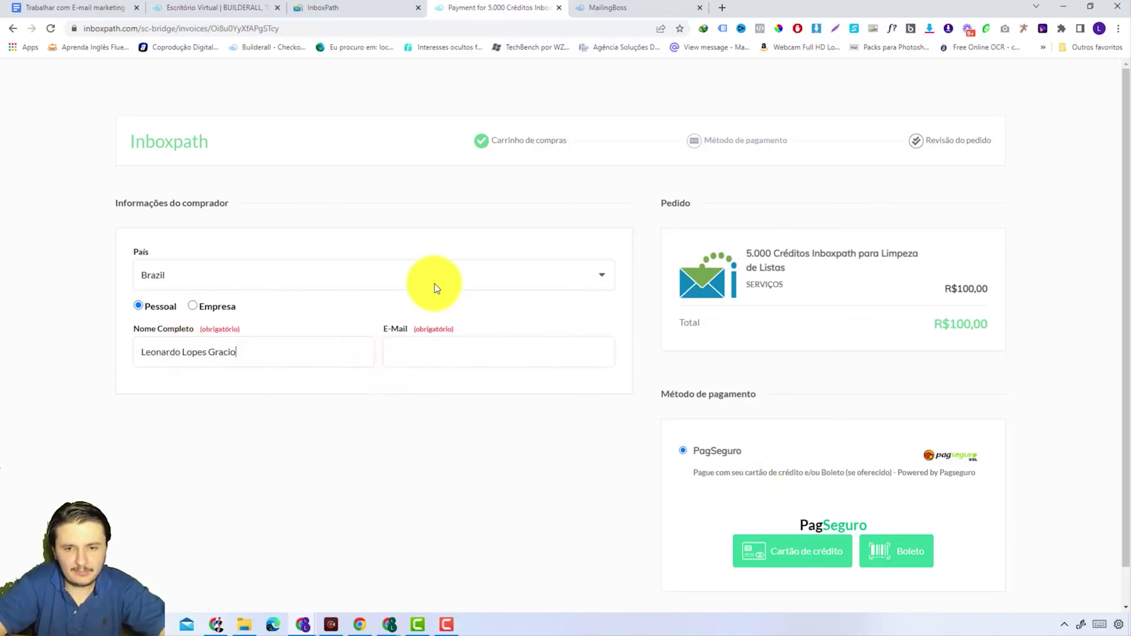
click(422, 352)
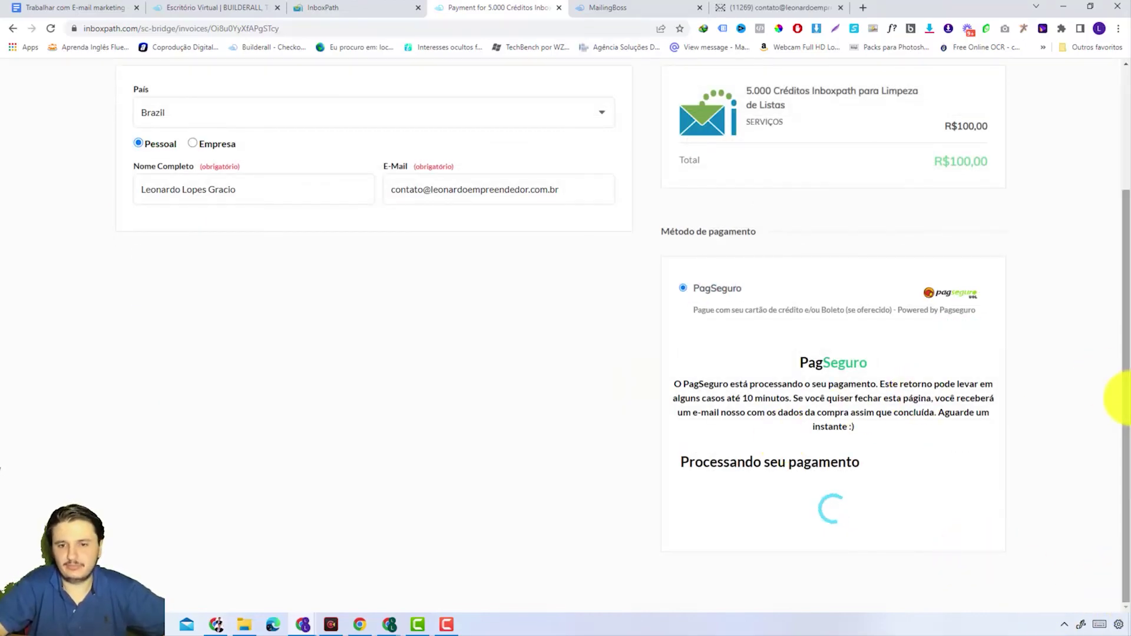
Step: Review the payment confirmation and return to the list-cleaning page showing 5093 credits
drag(1125, 363, 1125, 359)
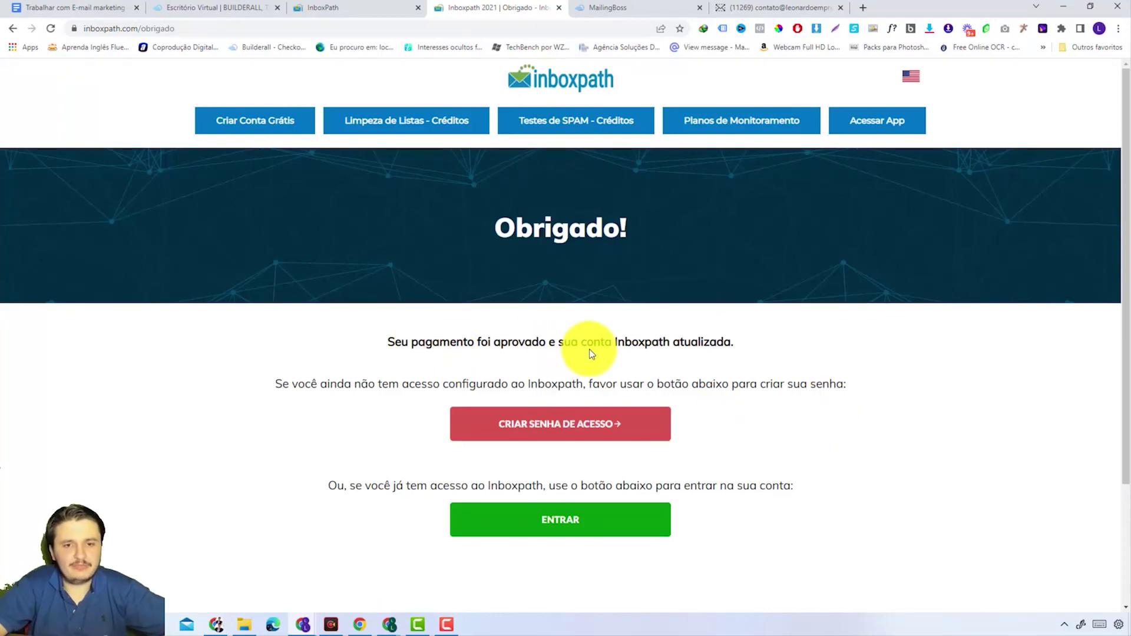
drag(654, 345, 747, 348)
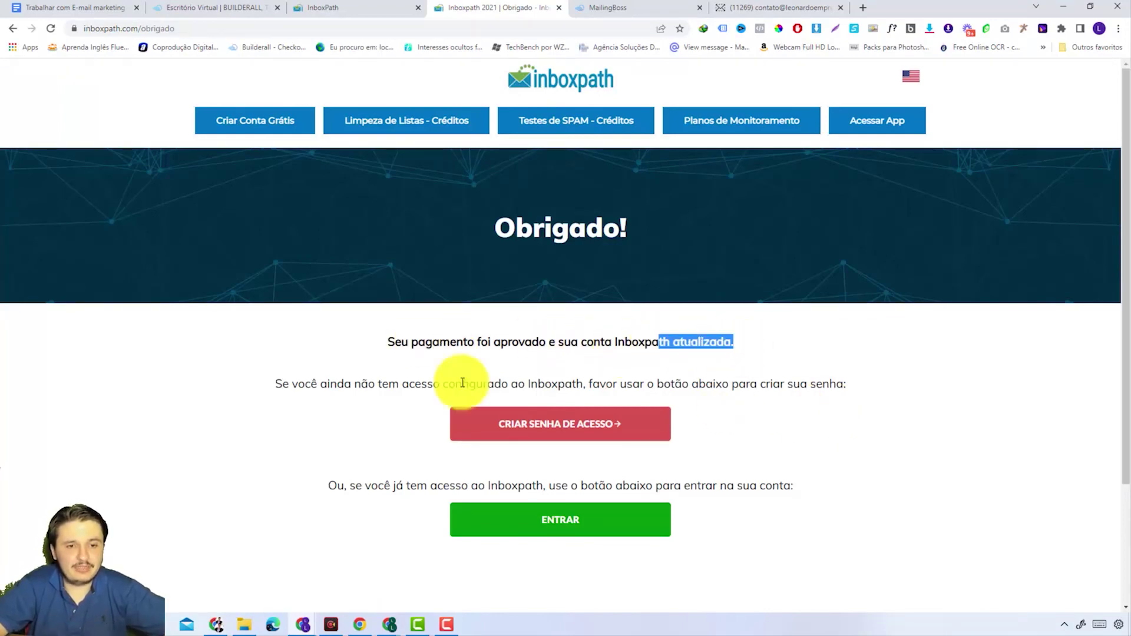
drag(329, 385, 649, 378)
click(792, 384)
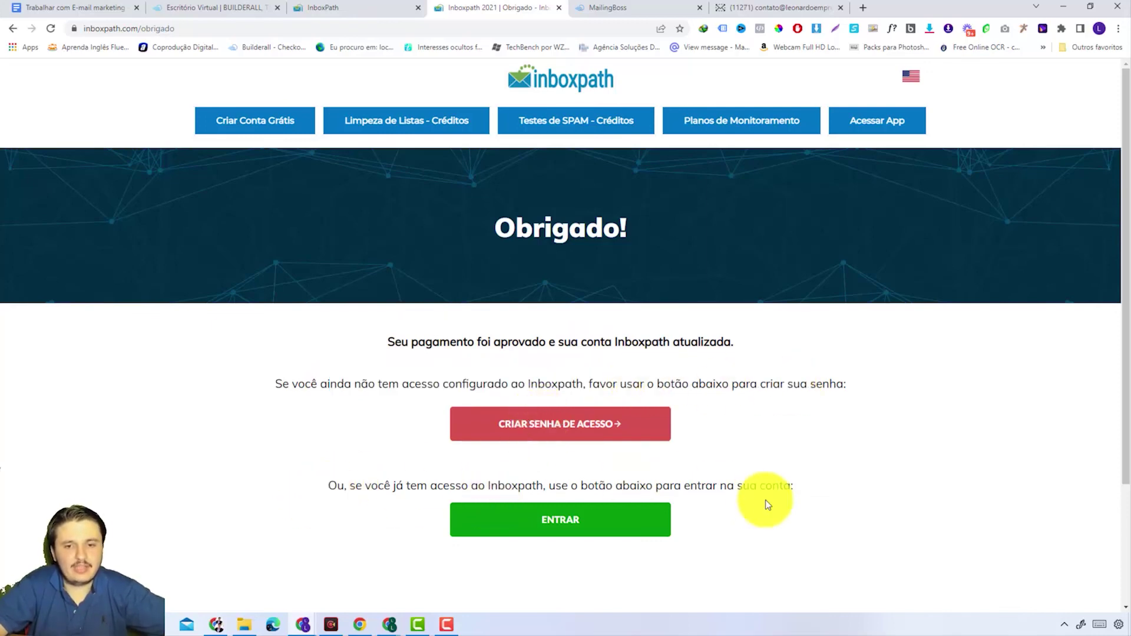
click(353, 8)
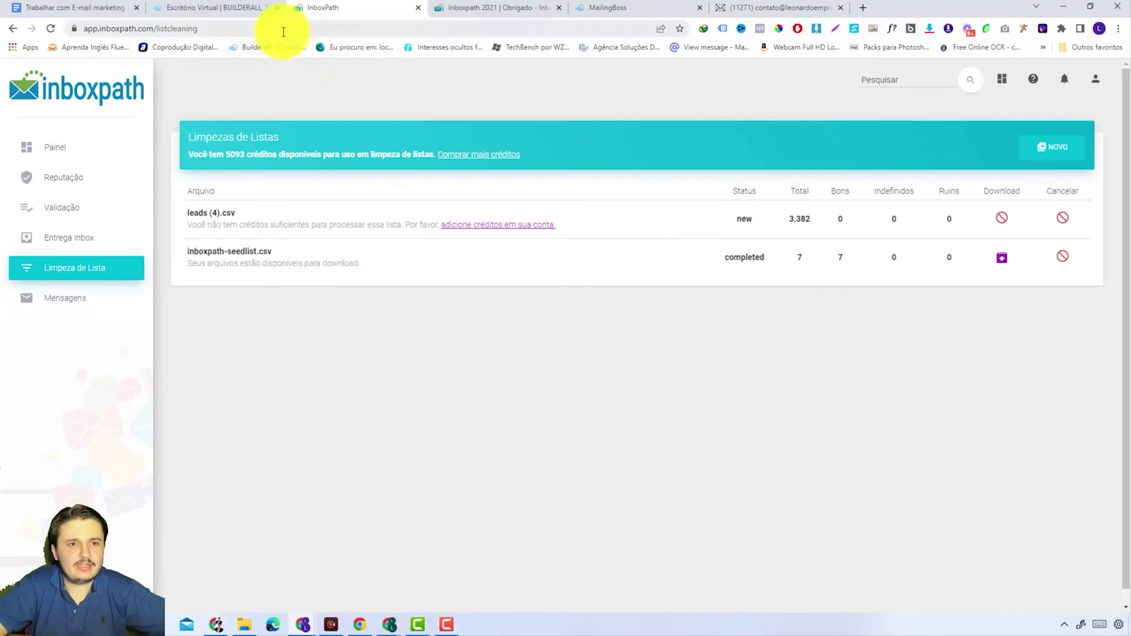
Step: Reload the list-cleaning page and confirm leads (4).csv shows verified and queued
click(281, 29)
key(Return)
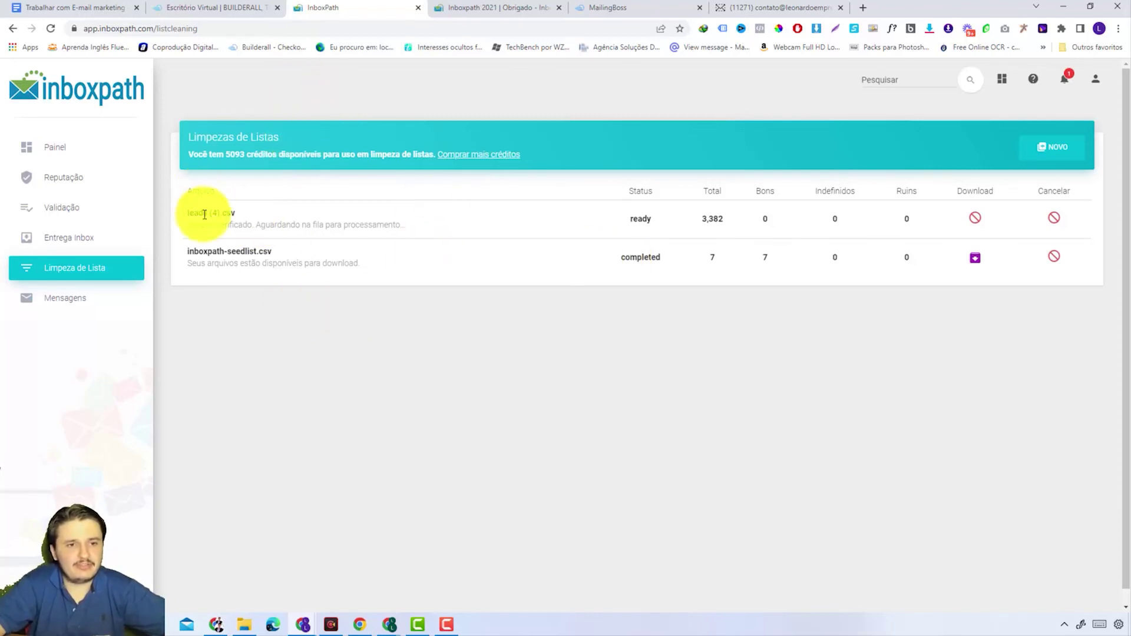
drag(188, 213, 268, 224)
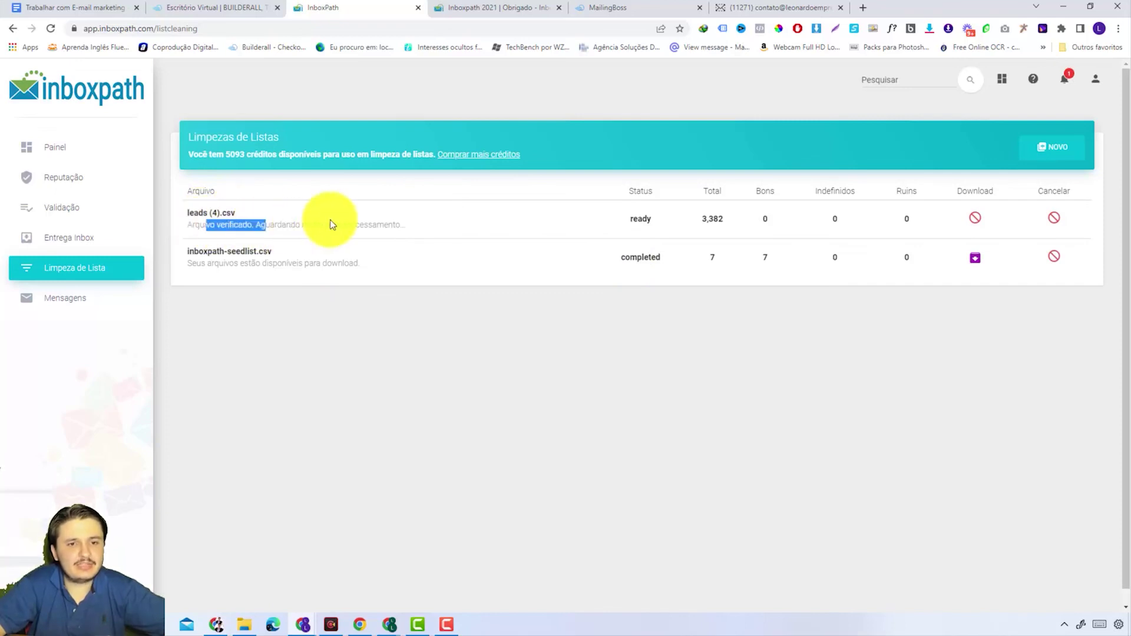
triple_click(404, 224)
Step: Refresh the page again and download the completed inboxpath-seedlist.csv results
click(407, 224)
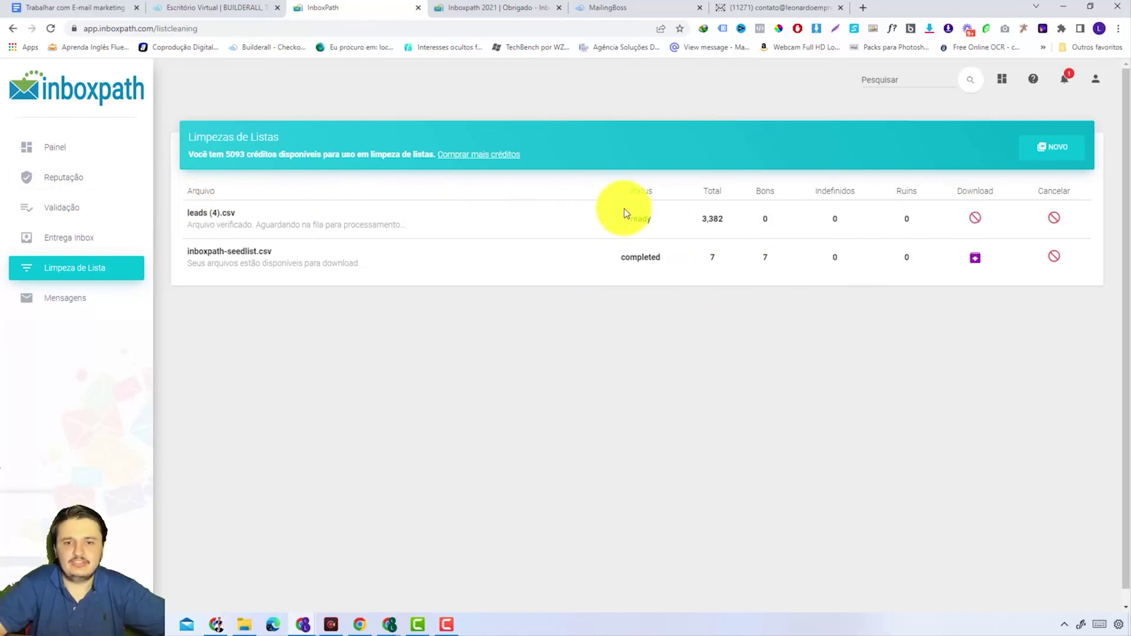
key(F5)
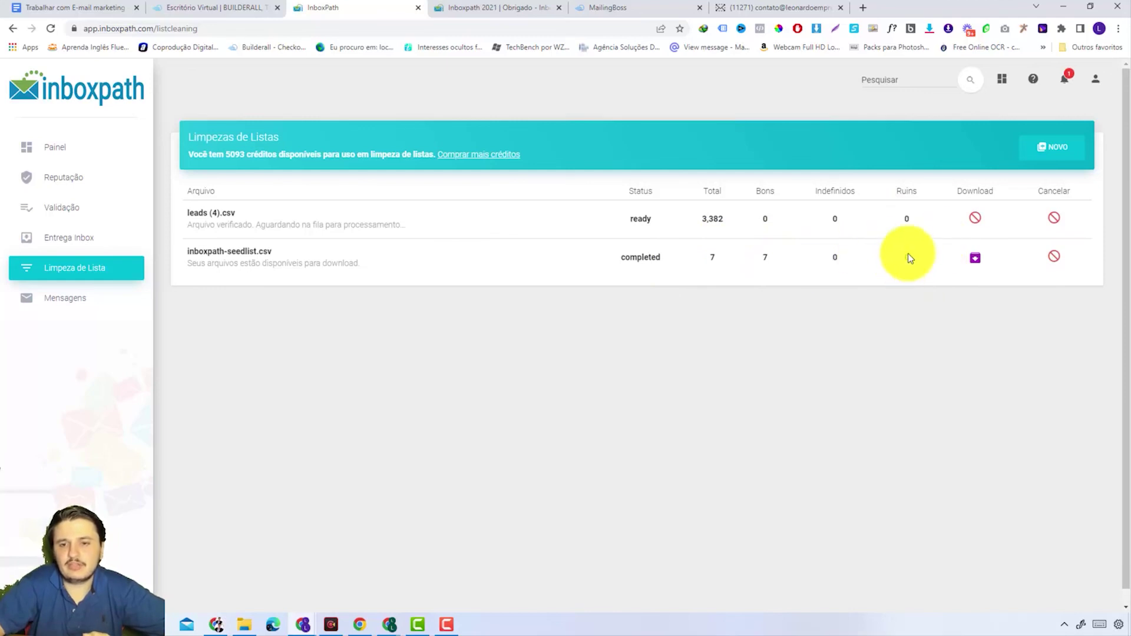
click(974, 259)
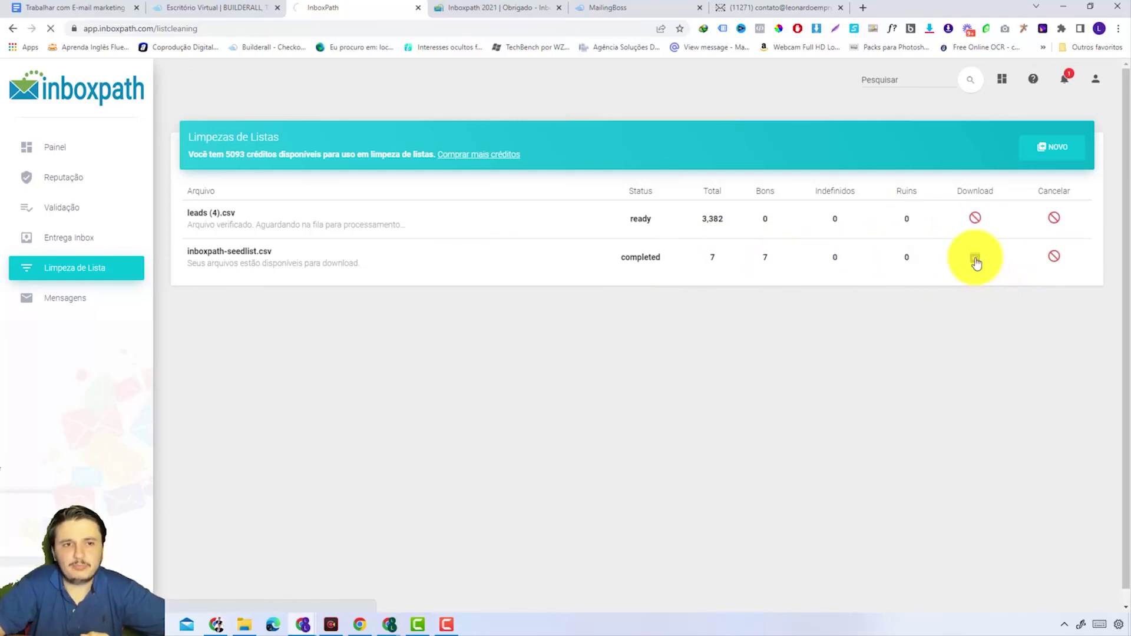